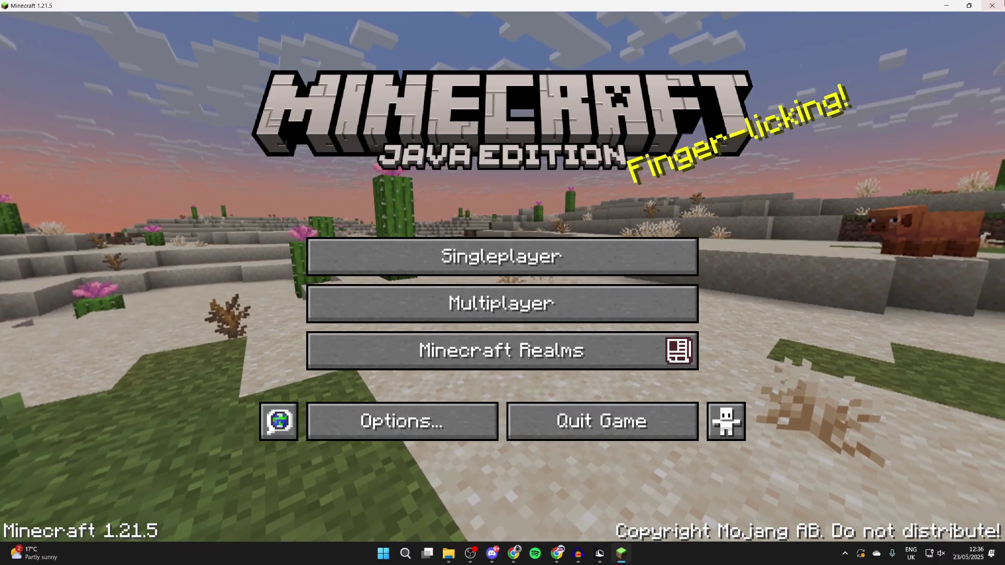
Step: Close Minecraft with Alt+F4 and bring up the browser on Google
key(alt+F4)
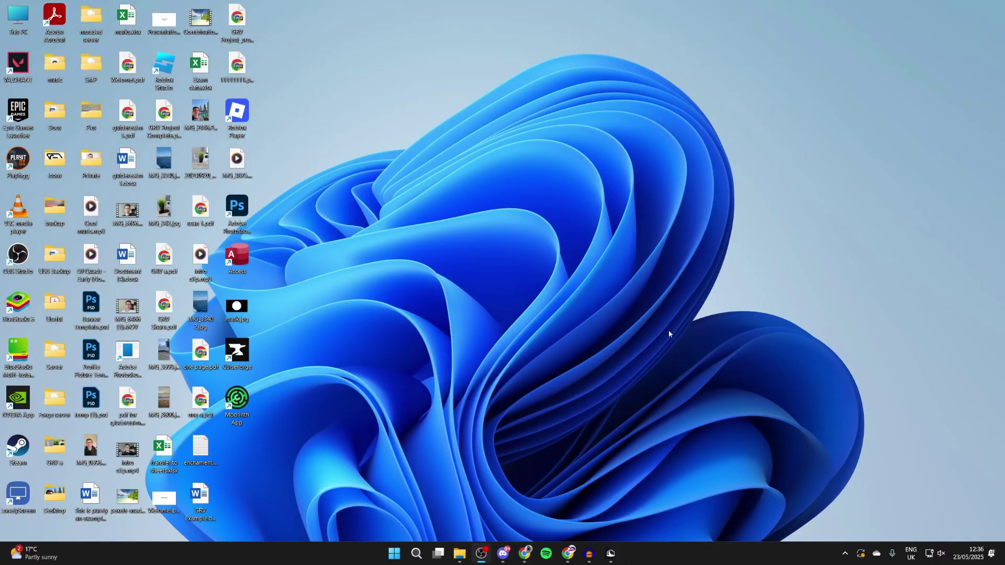
click(566, 561)
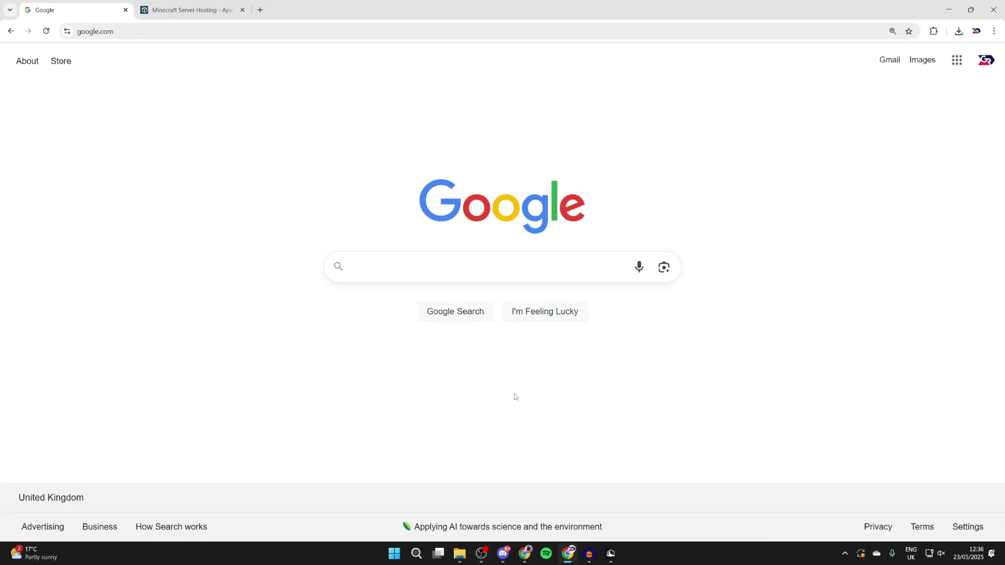
Step: Search Google for 'curseforge' and open the CurseForge website
text(curseforge)
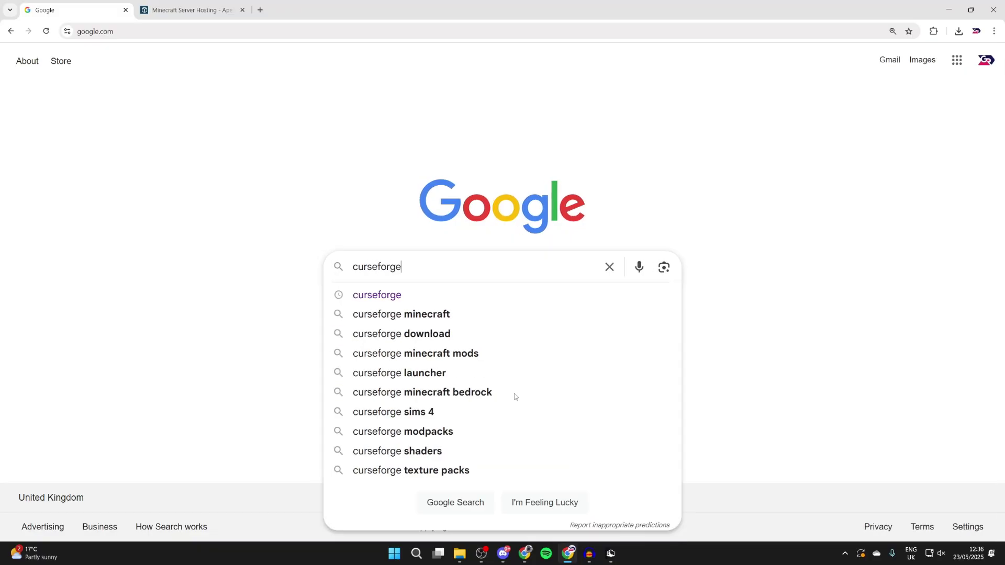
key(Return)
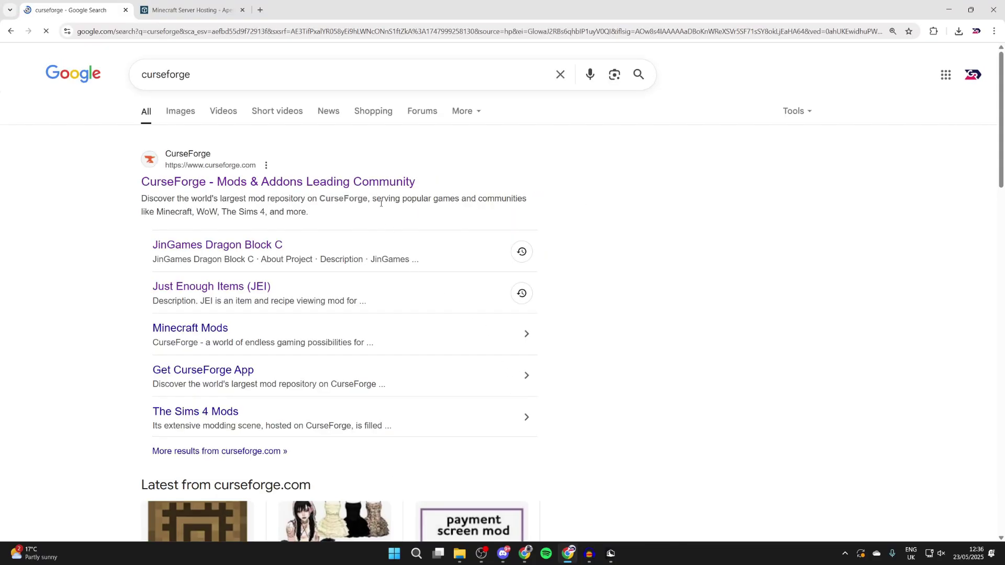
click(373, 180)
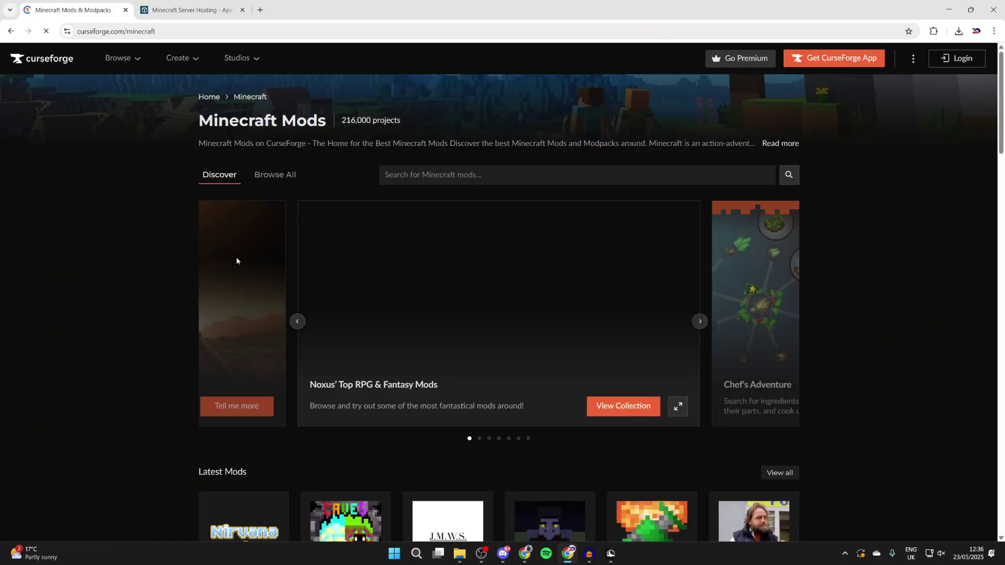
Step: List all Minecraft projects on CurseForge filtered to shaders only
click(271, 177)
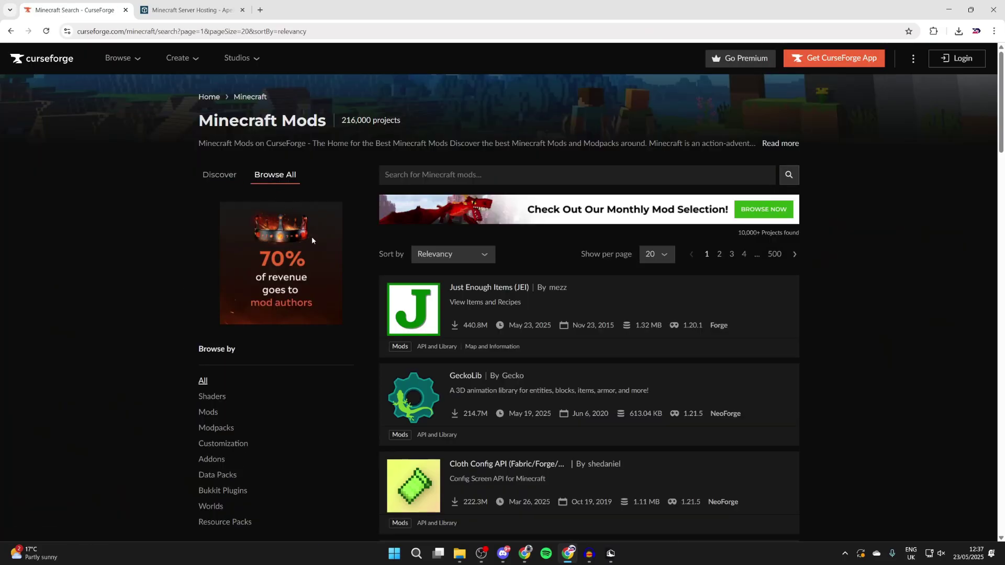
scroll(292, 380, down, 2)
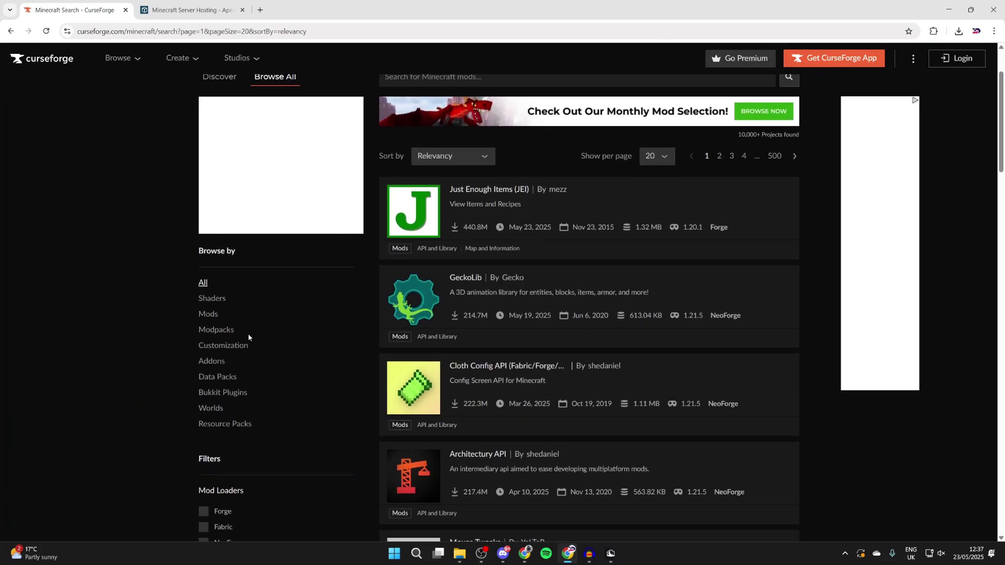
click(220, 298)
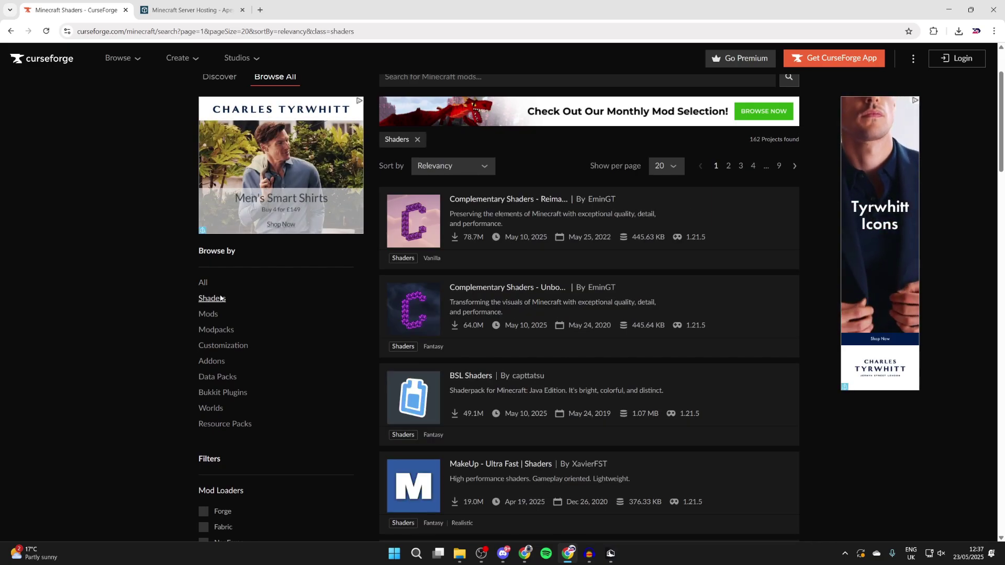
scroll(413, 271, down, 2)
scroll(413, 271, up, 2)
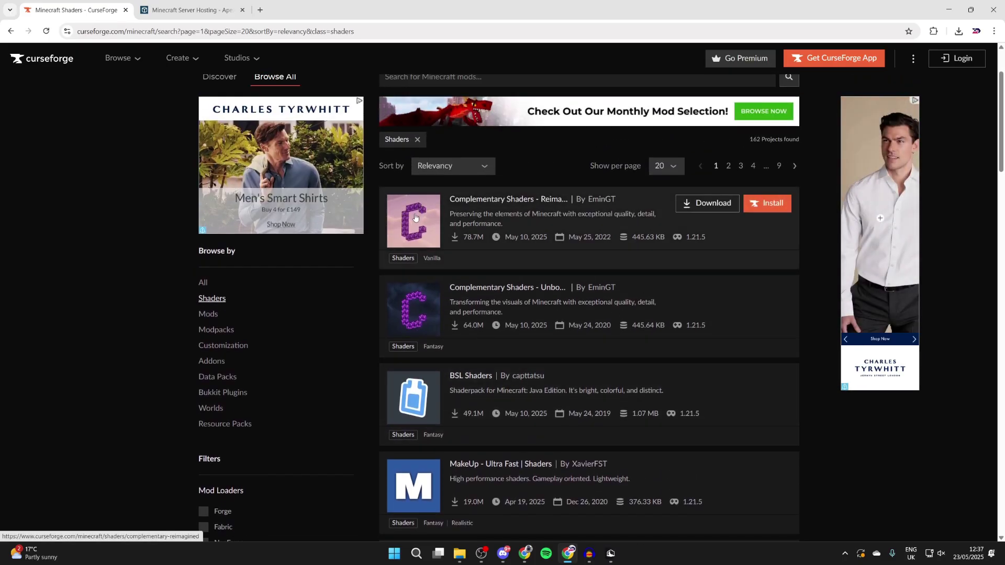
Step: Look over the Complementary Shaders - Reimagined page, then return to the shader results
click(415, 216)
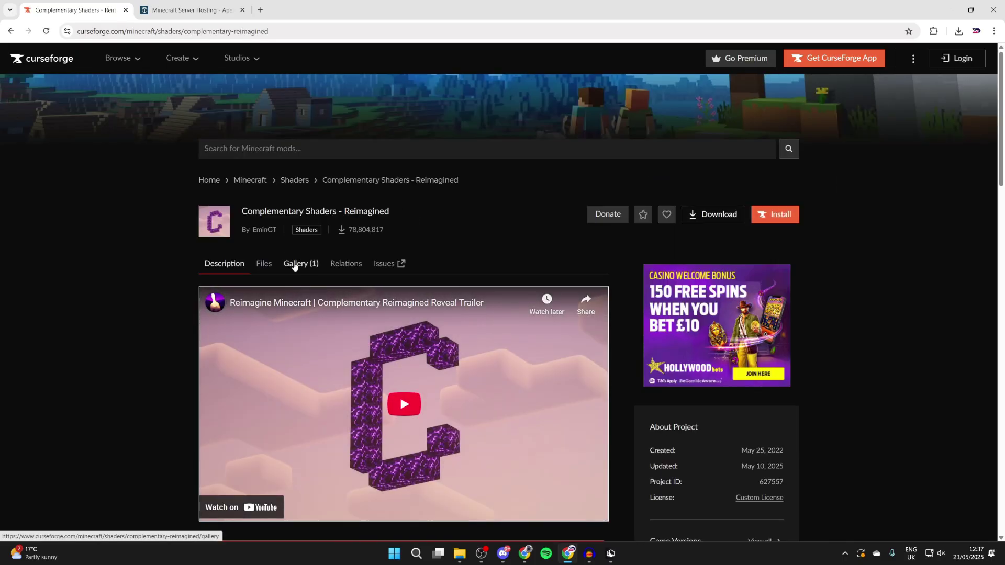
scroll(291, 265, down, 4)
scroll(295, 381, down, 16)
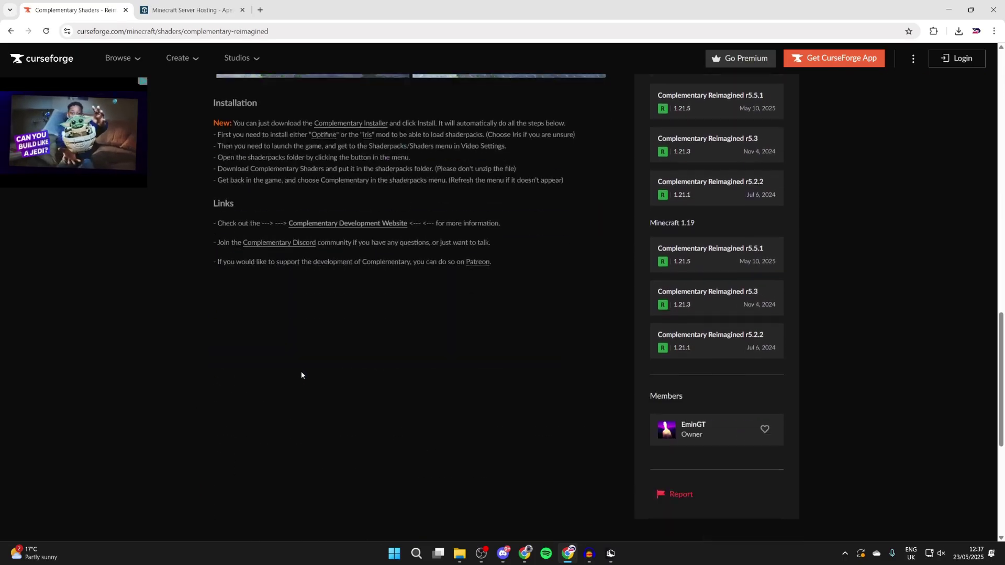
scroll(303, 379, up, 5)
scroll(304, 385, up, 6)
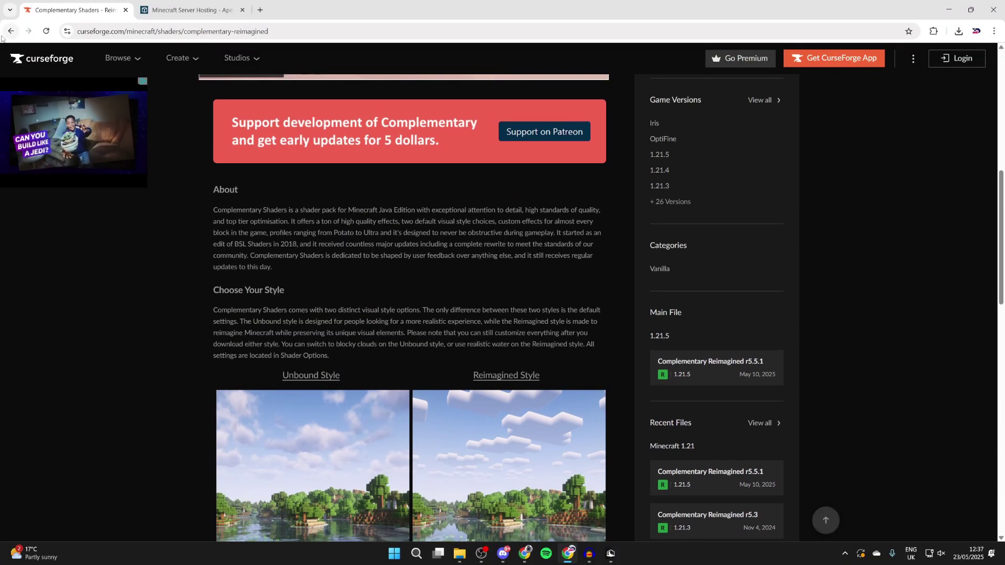
click(9, 33)
scroll(429, 257, down, 10)
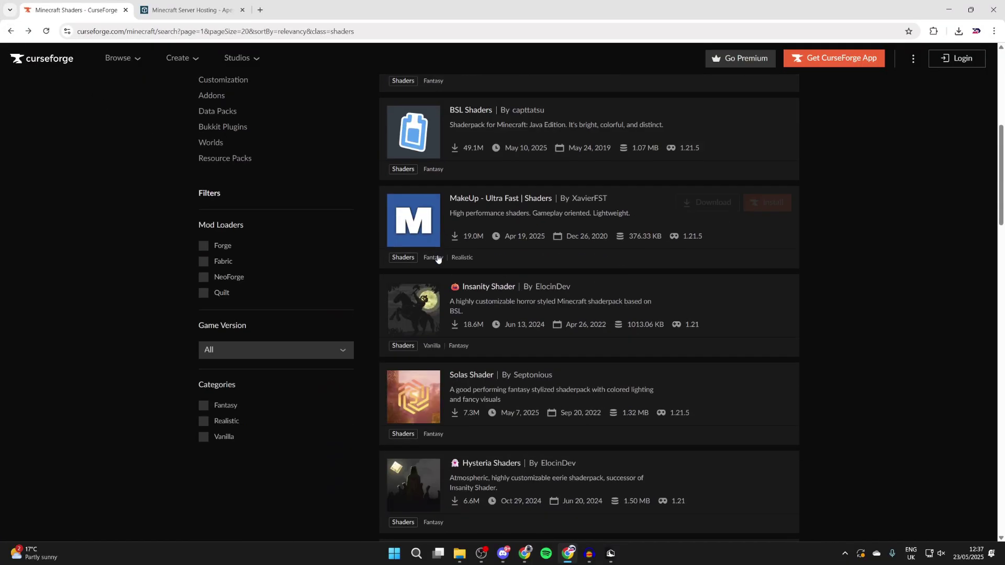
scroll(439, 259, down, 4)
scroll(451, 278, up, 10)
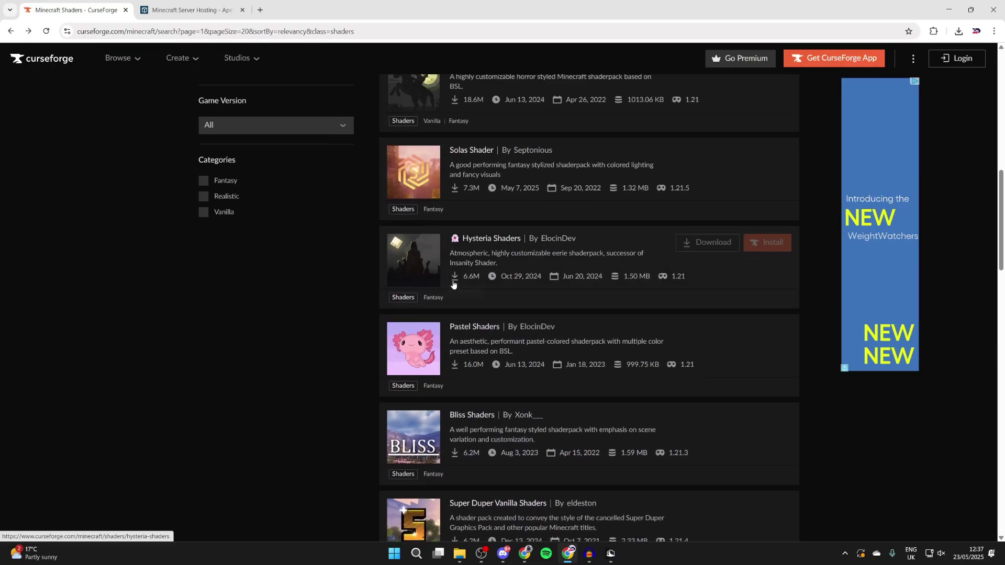
scroll(457, 279, up, 1)
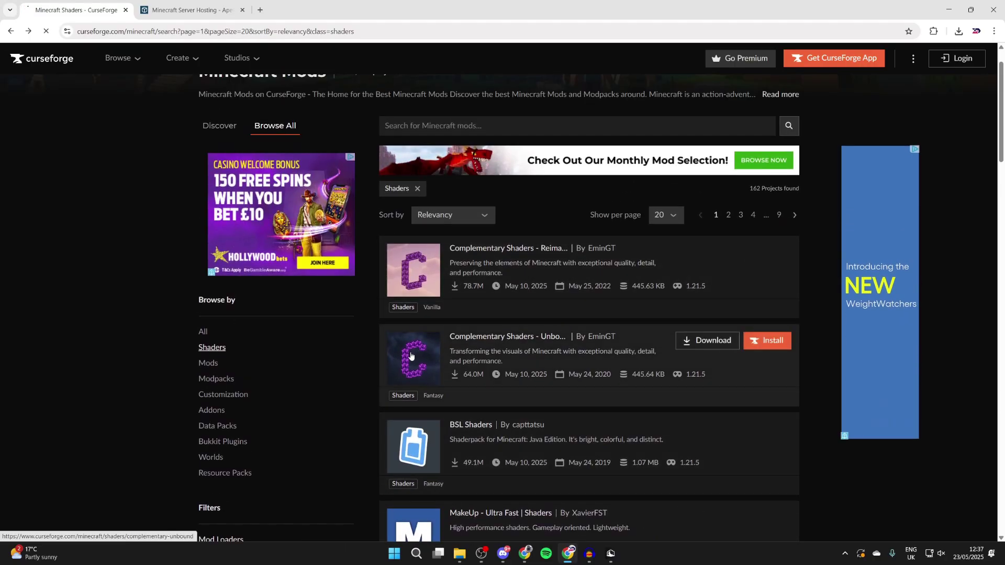
Step: Download the r5.5.1 file from the Complementary Shaders - Unbound Files list
click(460, 338)
click(267, 265)
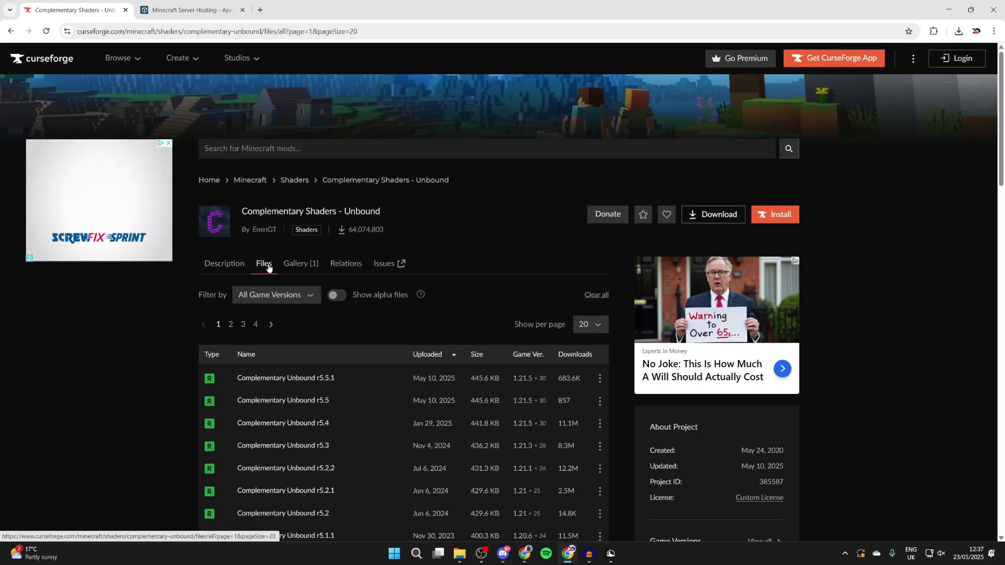
click(600, 379)
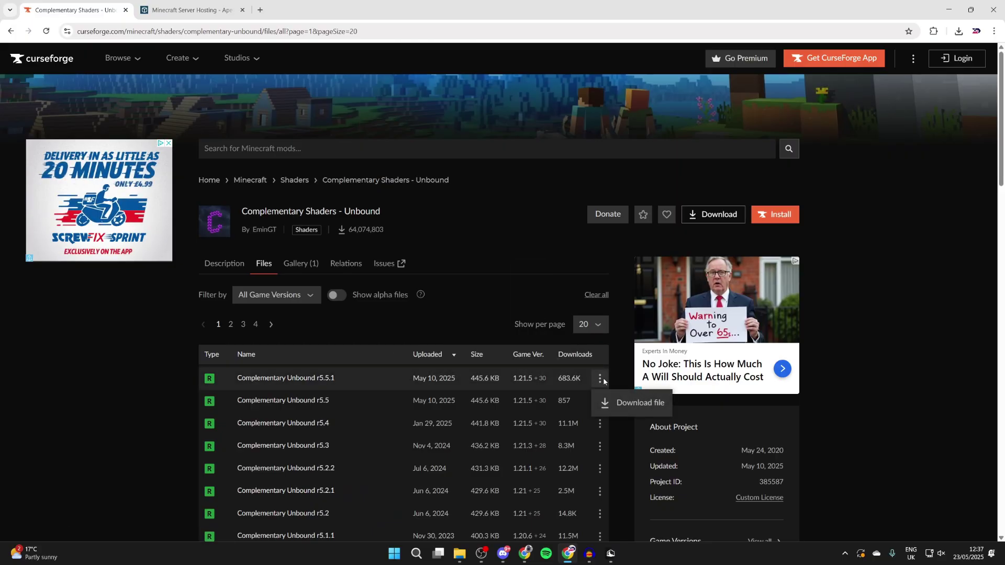
click(607, 402)
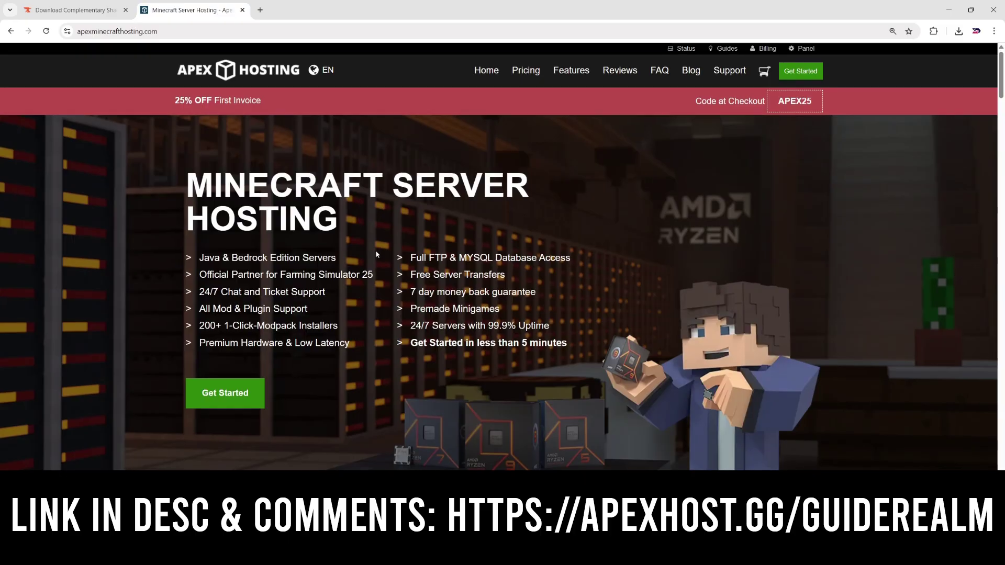
Step: Scroll through the Apex Minecraft Hosting page
scroll(366, 225, down, 8)
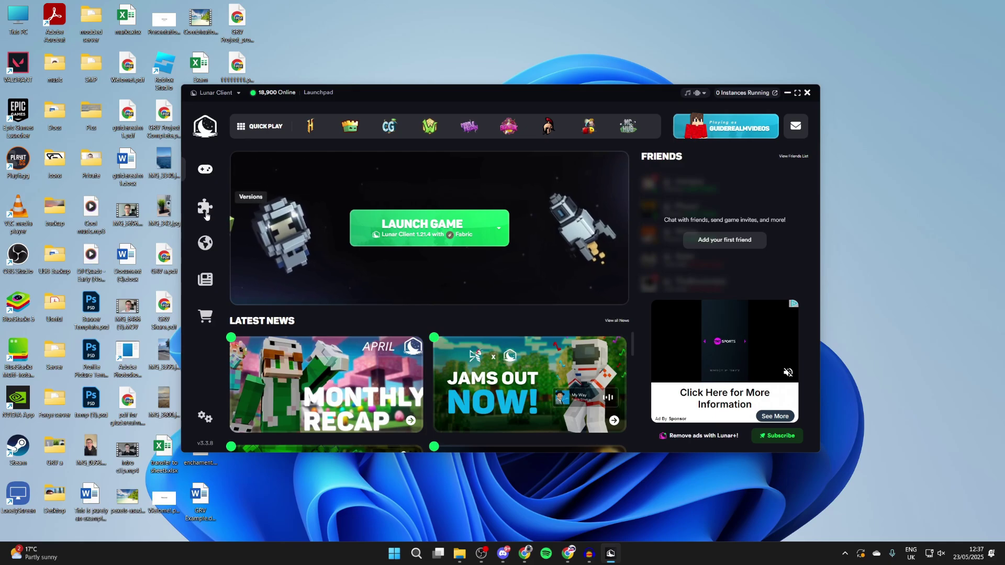
Step: Switch the Lunar Client game version to 1.21.5 and launch it
click(205, 209)
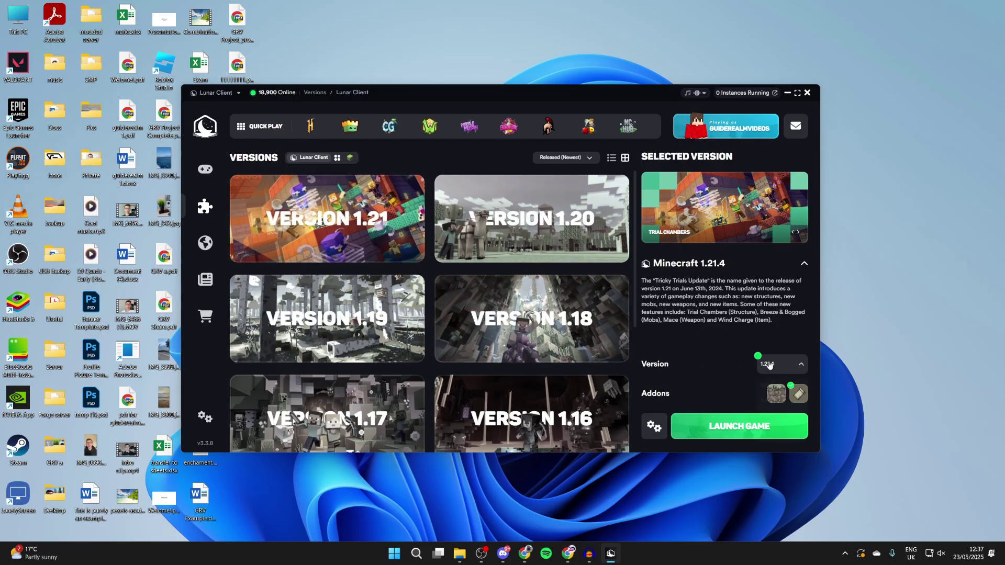
click(770, 364)
click(769, 386)
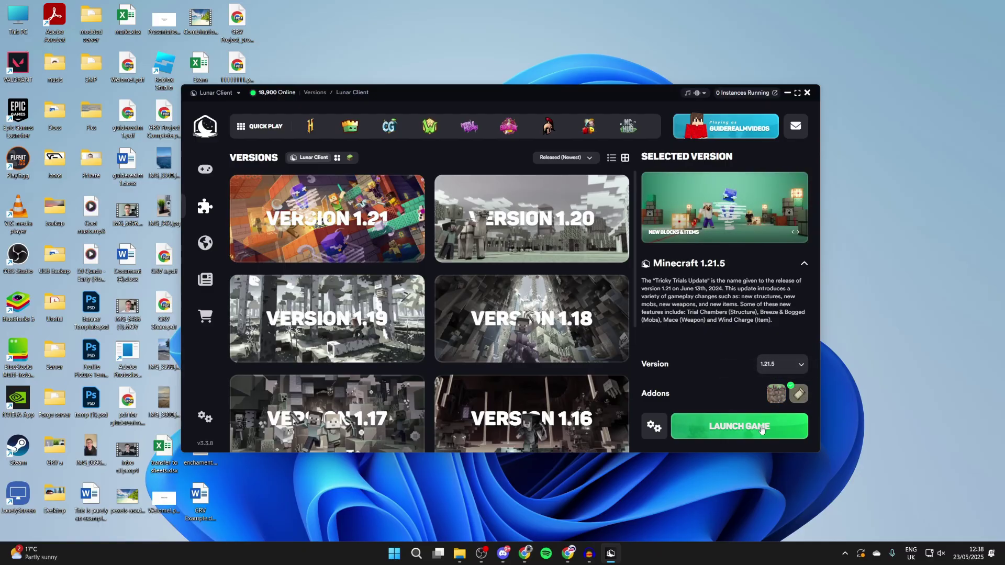
click(762, 430)
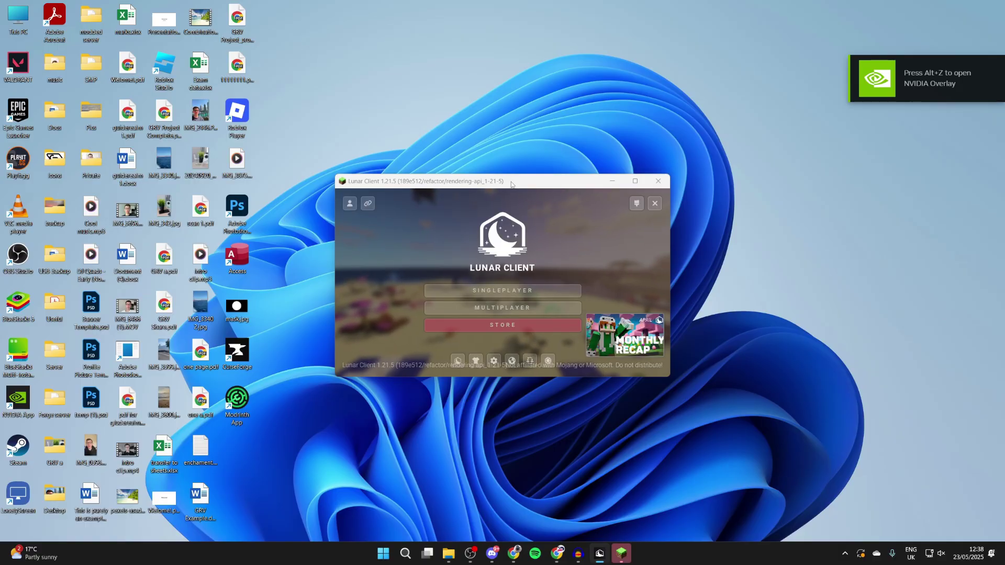
Step: Maximize the game window and go to Video Settings' Shader Packs list
double_click(511, 184)
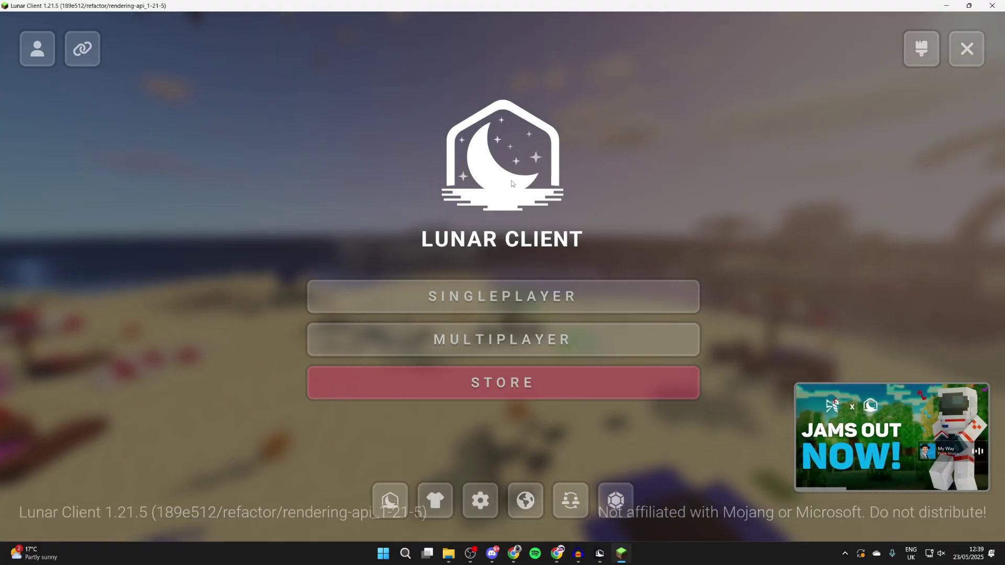
click(480, 501)
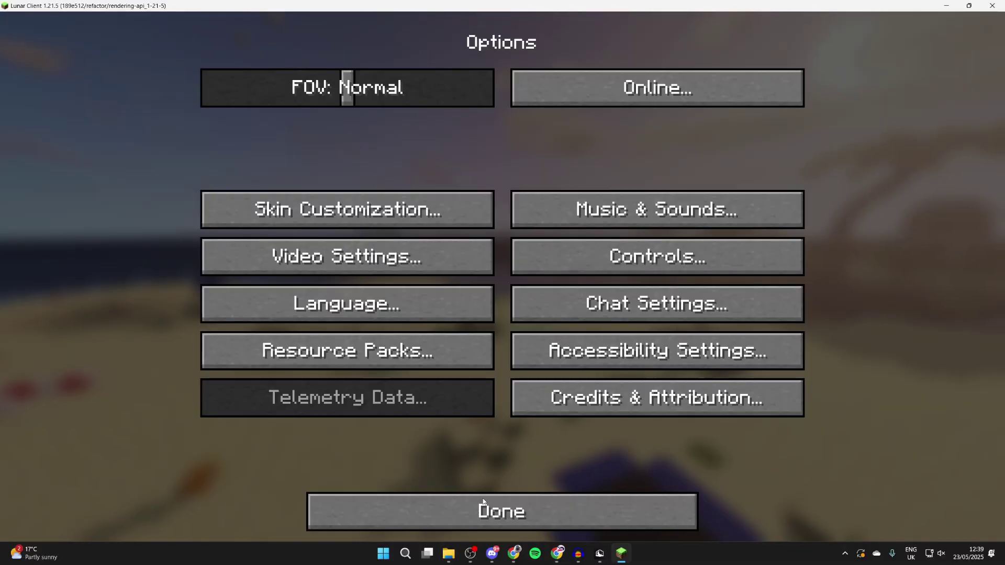
click(363, 257)
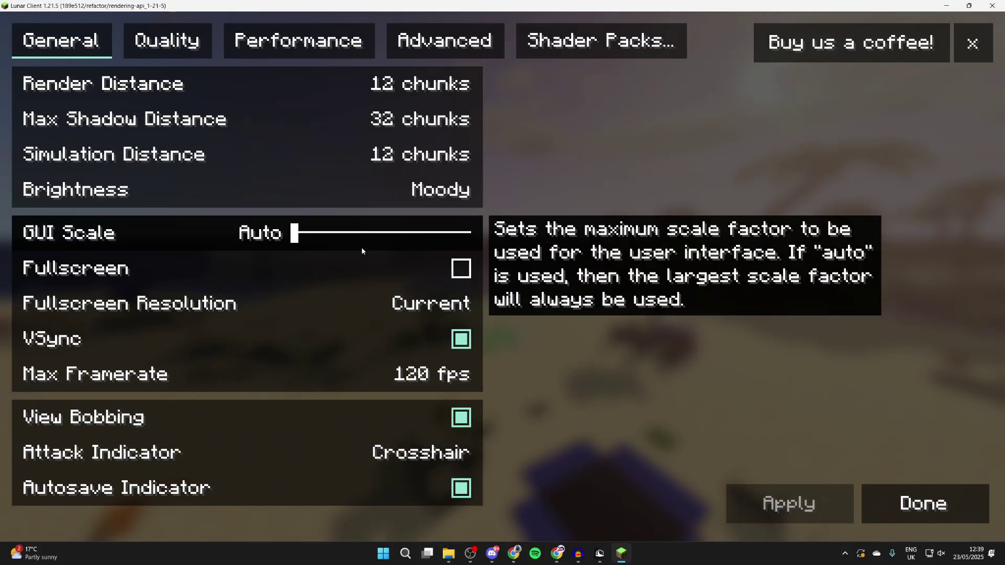
click(562, 46)
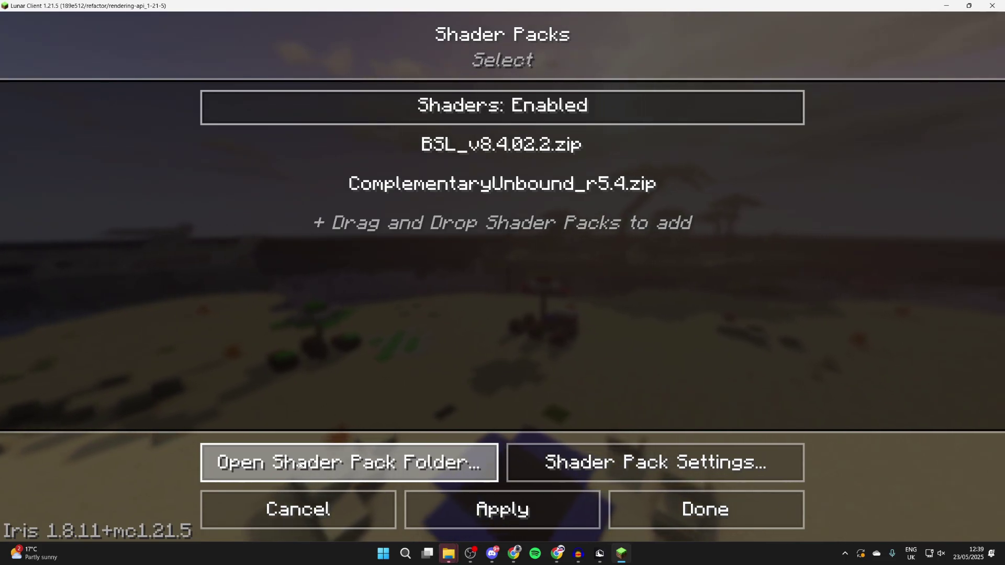
Step: Copy ComplementaryUnbound_r5.5.1.zip from Downloads into shaderpacks and select it in the game
mouse_move(450, 559)
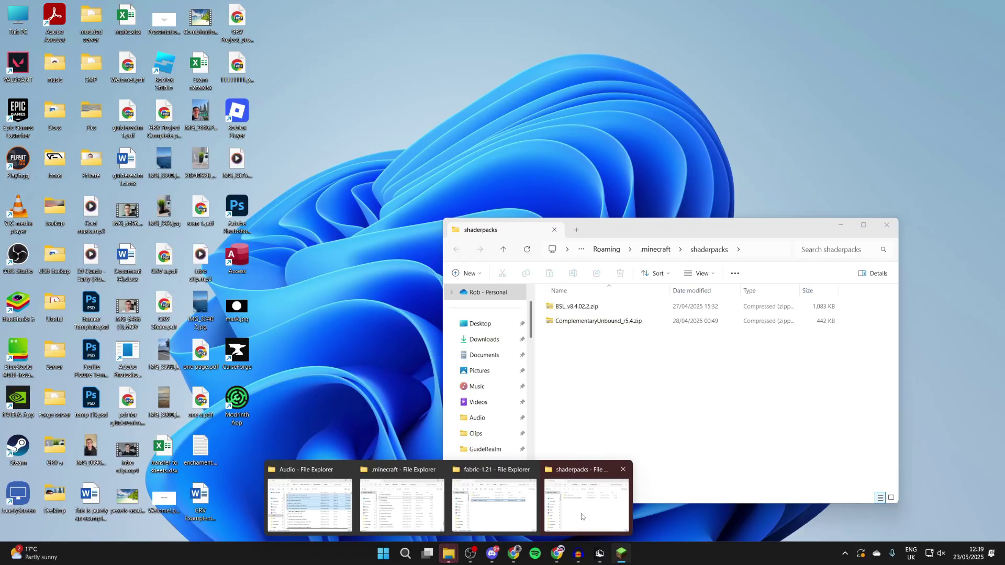
click(581, 513)
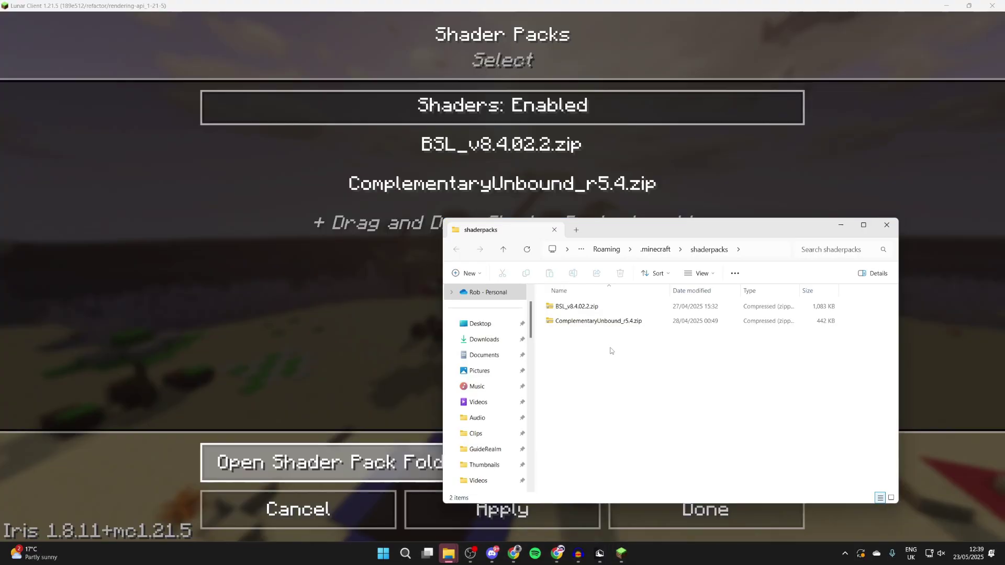
right_click(450, 556)
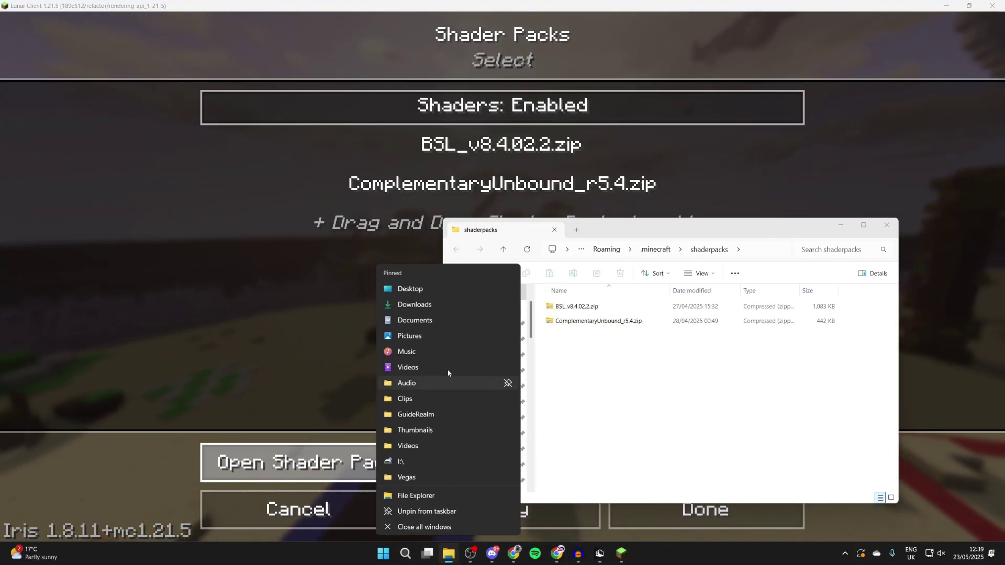
click(443, 301)
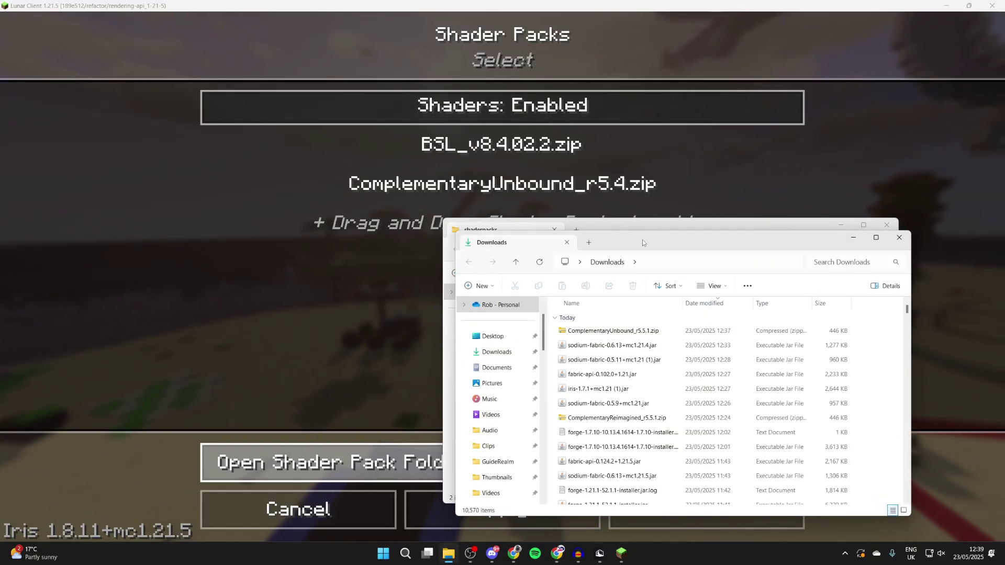
drag(642, 240, 707, 390)
drag(678, 480, 617, 347)
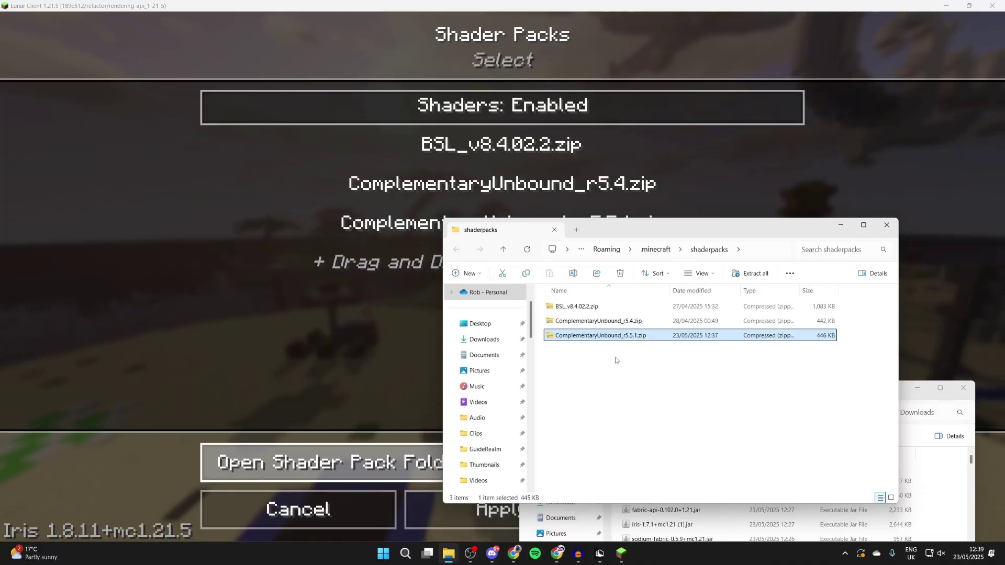
click(195, 200)
click(245, 220)
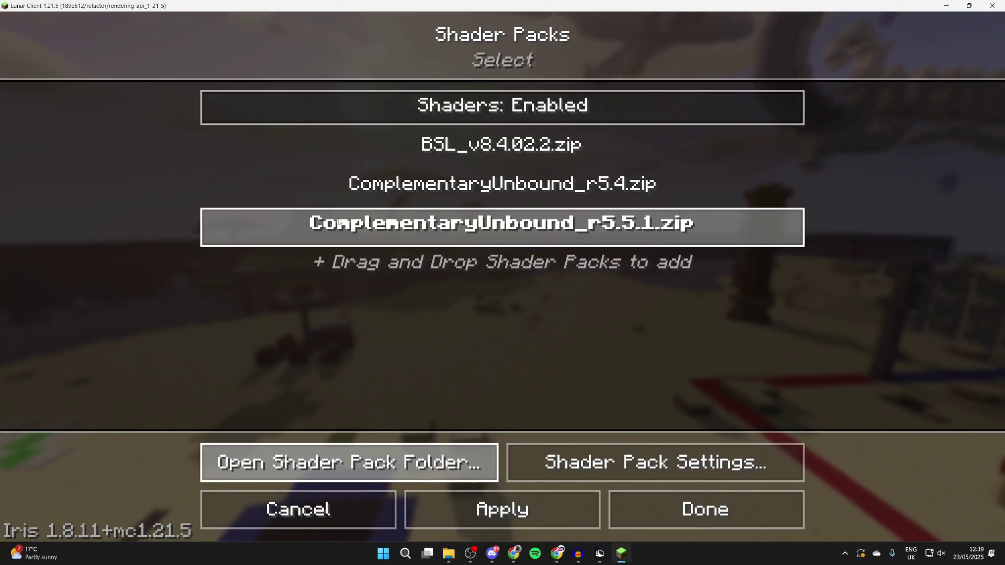
Step: Apply the ComplementaryUnbound_r5.5.1 shader pack and return to the main menu
click(469, 514)
click(664, 508)
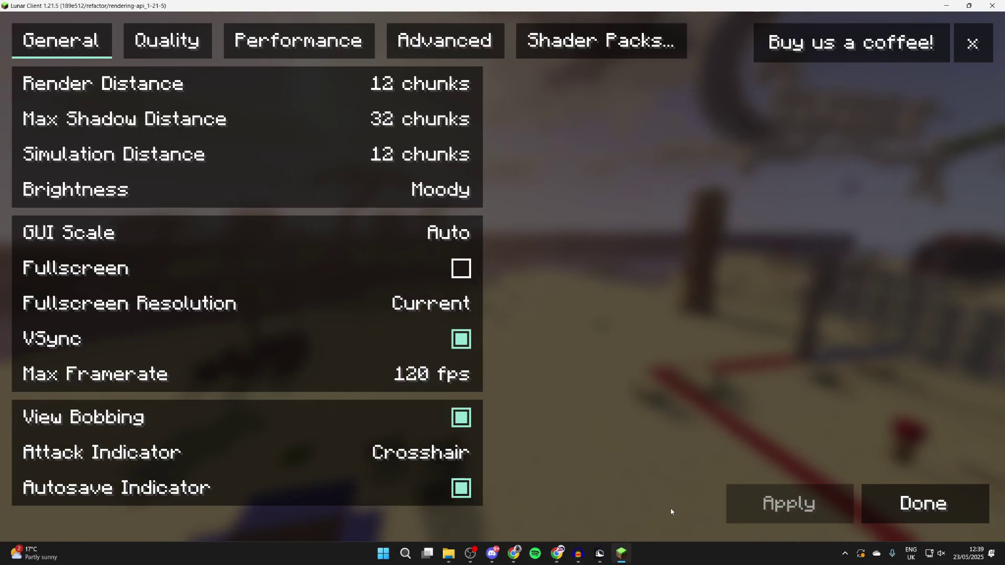
click(978, 504)
click(679, 502)
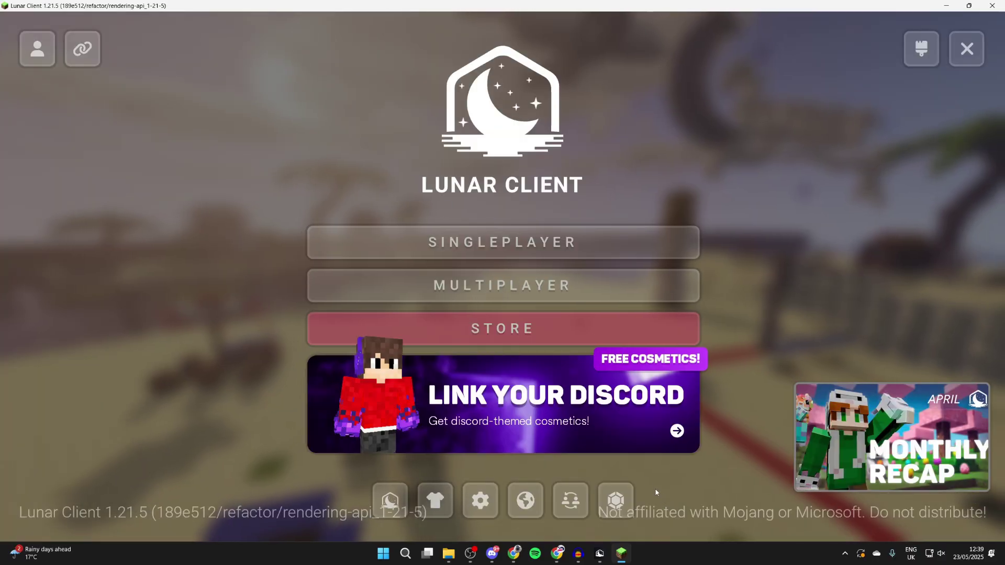
Step: Create a new singleplayer world in Creative game mode
click(493, 245)
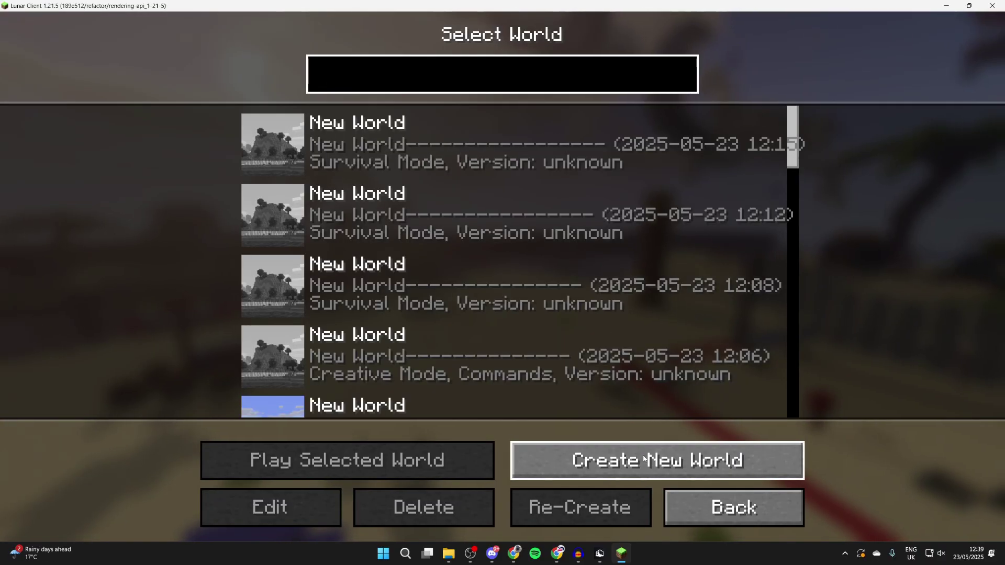
click(643, 459)
click(481, 201)
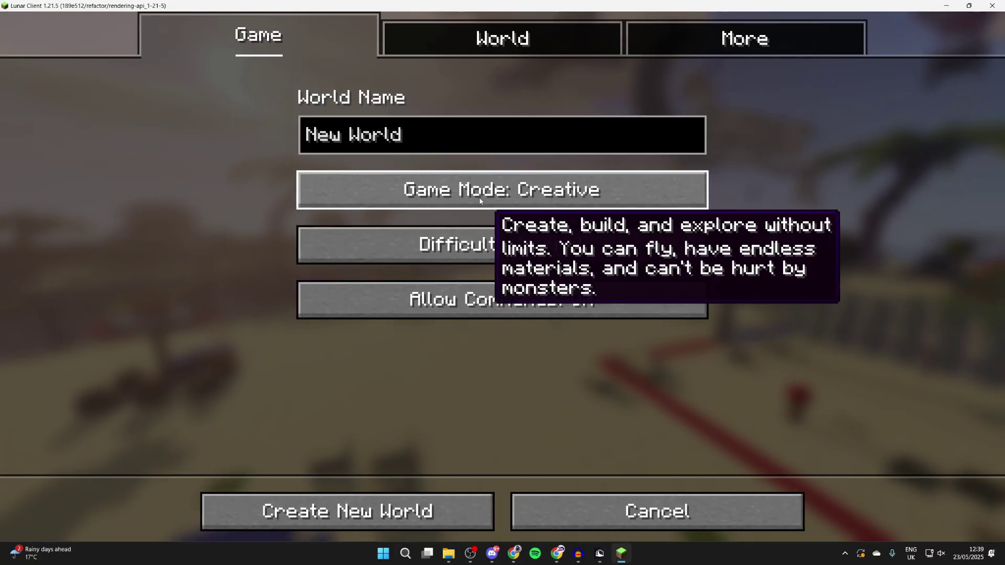
click(416, 495)
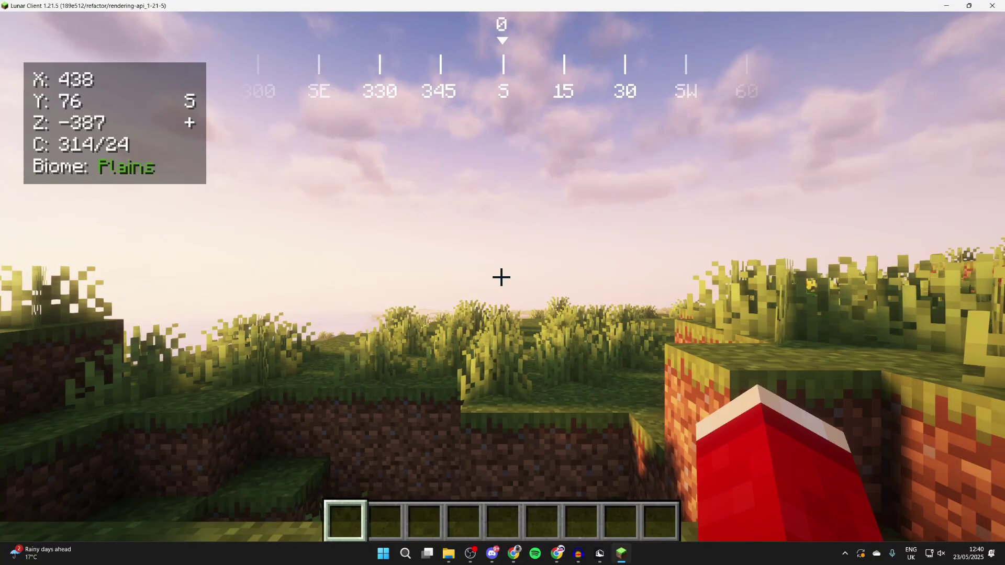
Step: Walk around the world to show the shaded sky, lit hills and plains
key(w)
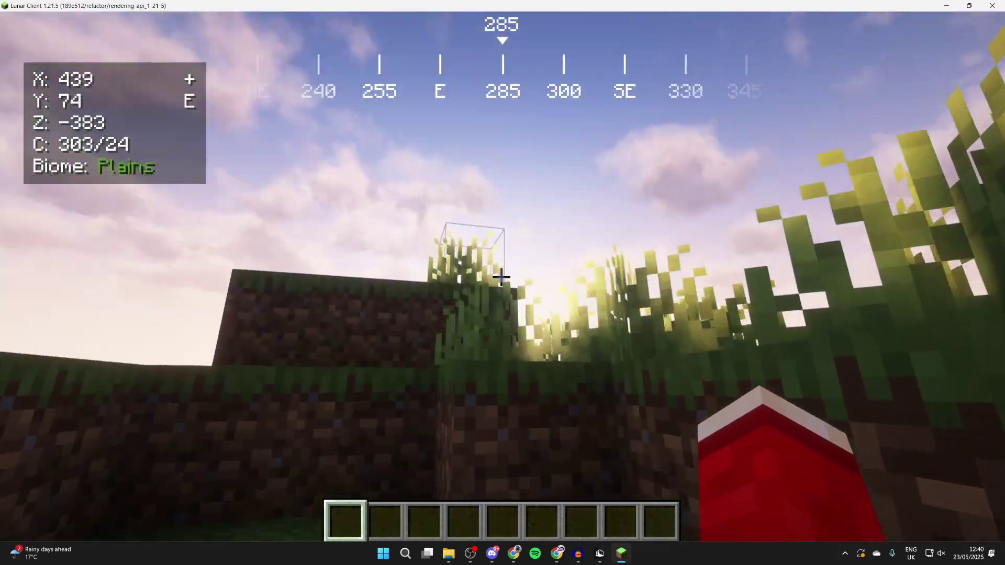
key(w)
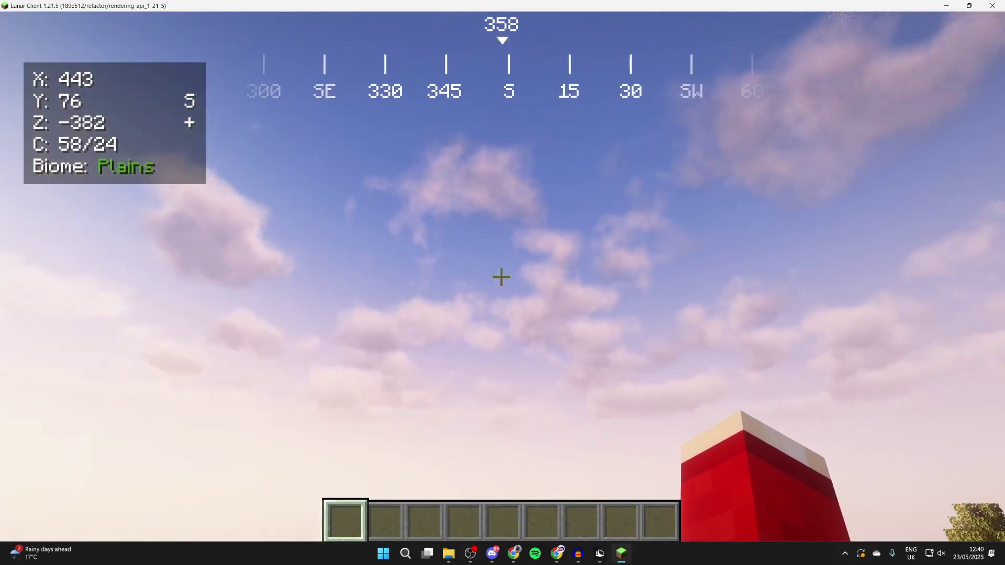
key(w)
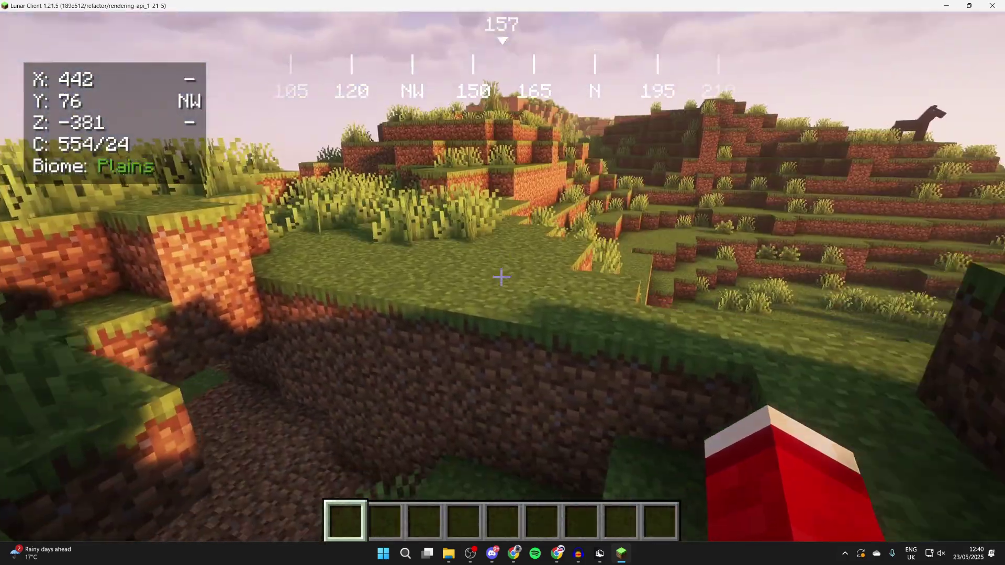
key(w)
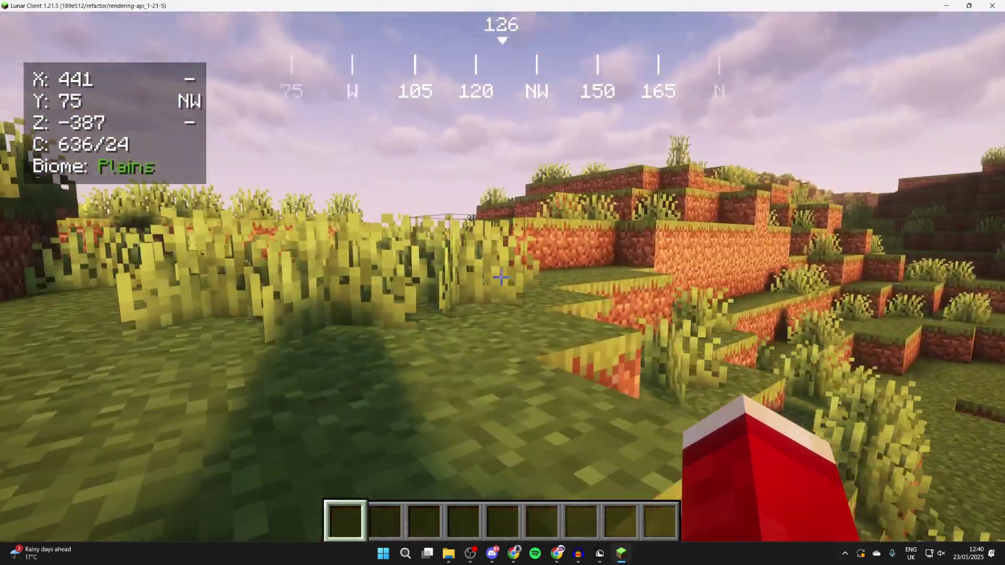